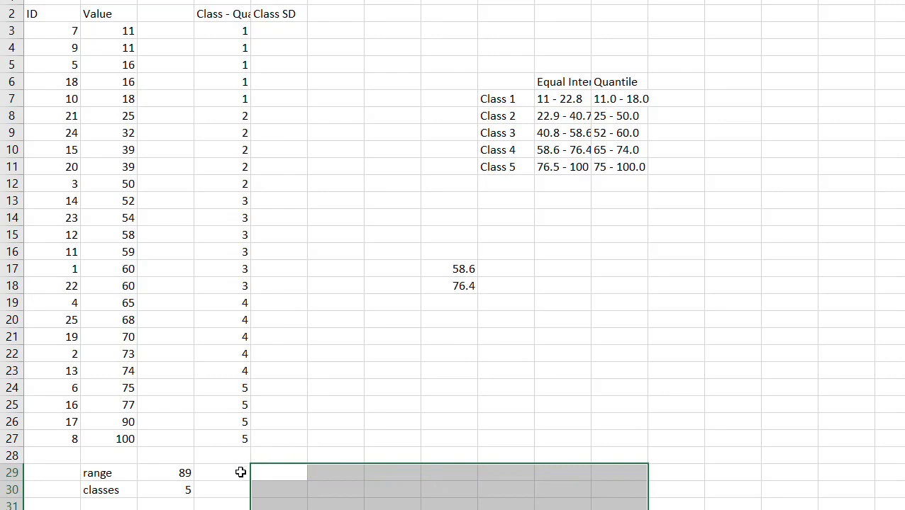
- Add Mean and SD labels in the cells below the class column
{"action": "left_click", "coordinate": [270, 470]}
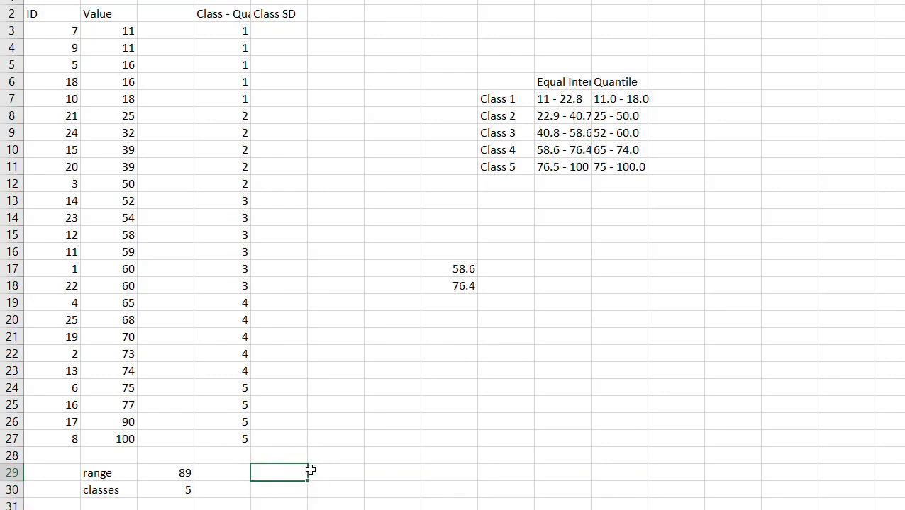
{"action": "type", "text": "Mean"}
{"action": "key", "text": "Return"}
{"action": "type", "text": "D"}
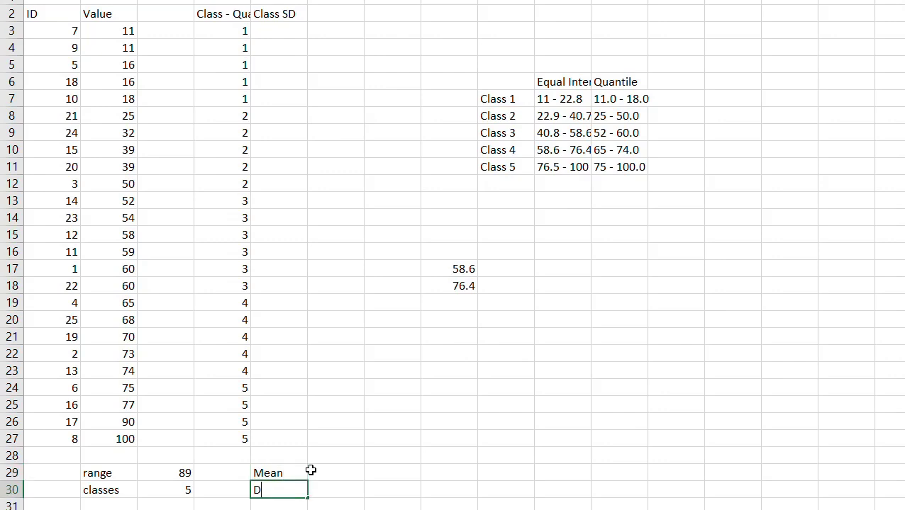
{"action": "key", "text": "BackSpace"}
{"action": "type", "text": "SD"}
- Enter =AVERAGE of the 25 values beside Mean, giving 51.68
{"action": "left_click", "coordinate": [311, 470]}
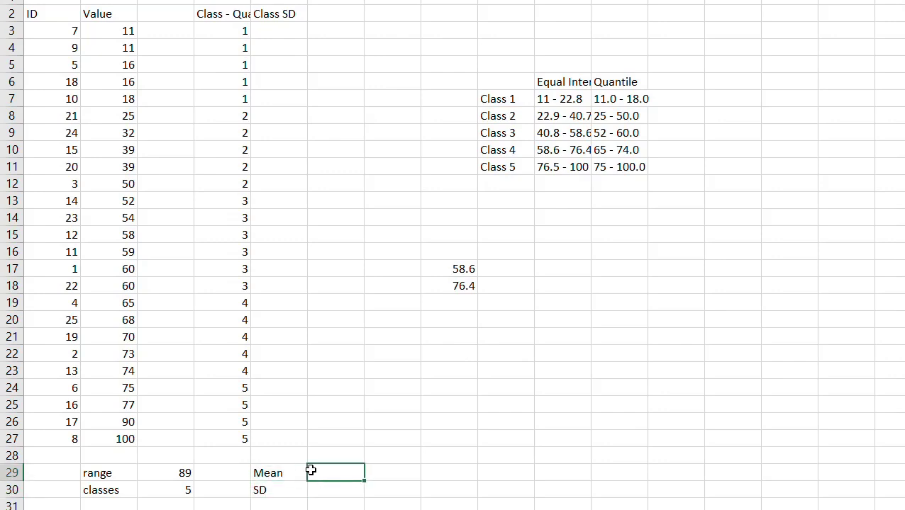
{"action": "type", "text": "=me"}
{"action": "key", "text": "BackSpace"}
{"action": "key", "text": "BackSpace"}
{"action": "type", "text": "av"}
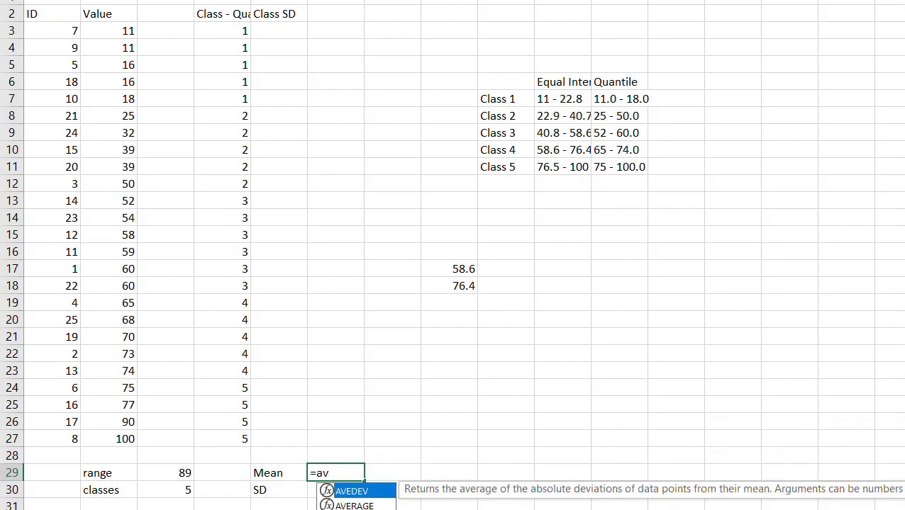
{"action": "double_click", "coordinate": [354, 505]}
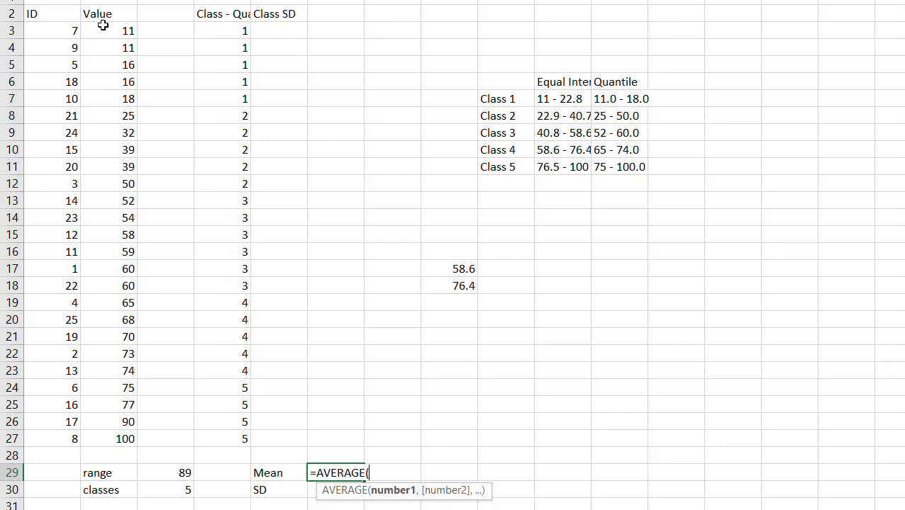
{"action": "left_click_drag", "start_coordinate": [110, 31], "coordinate": [115, 432]}
{"action": "key", "text": "Return"}
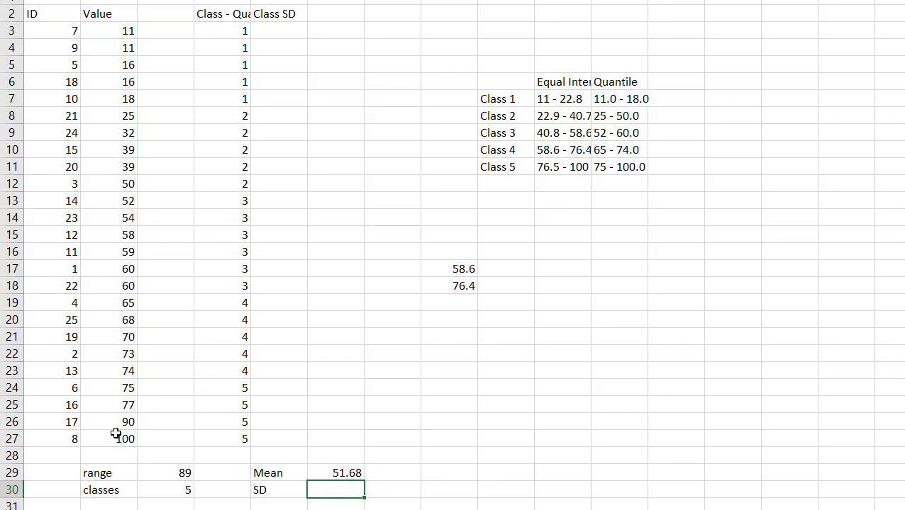
- Enter =STDEV.P of the 25 values beside SD, giving 24.79632
{"action": "type", "text": "=st"}
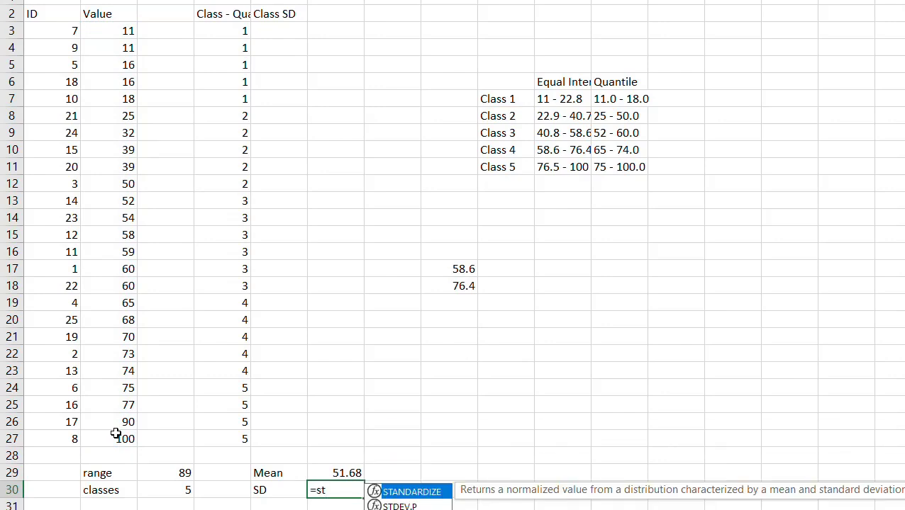
{"action": "key", "text": "Down"}
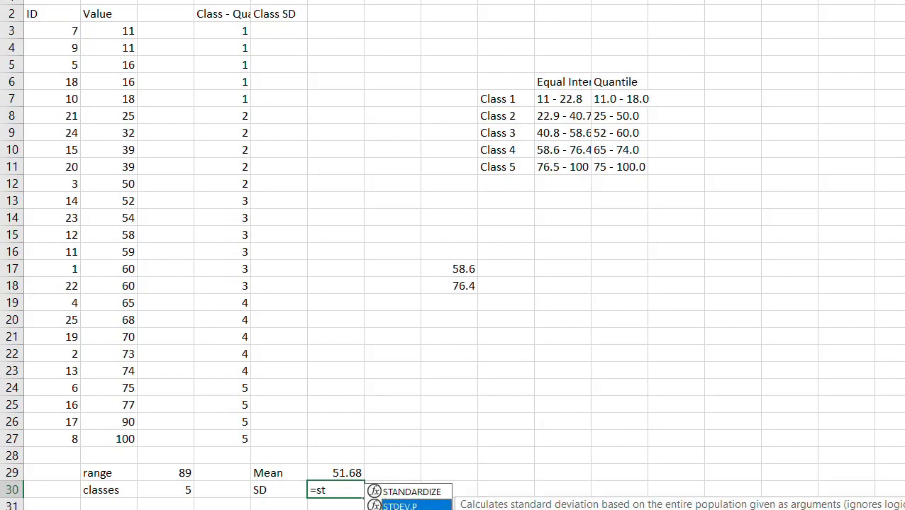
{"action": "double_click", "coordinate": [400, 506]}
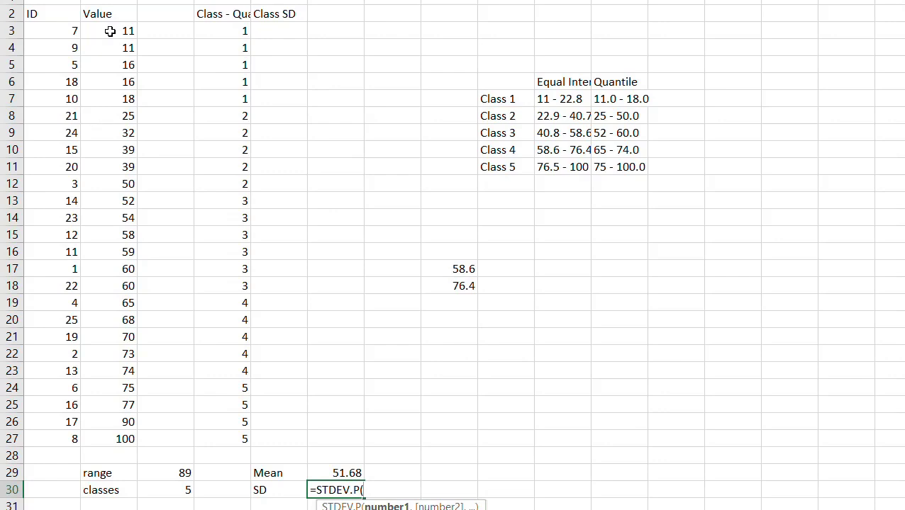
{"action": "left_click_drag", "start_coordinate": [115, 32], "coordinate": [108, 432]}
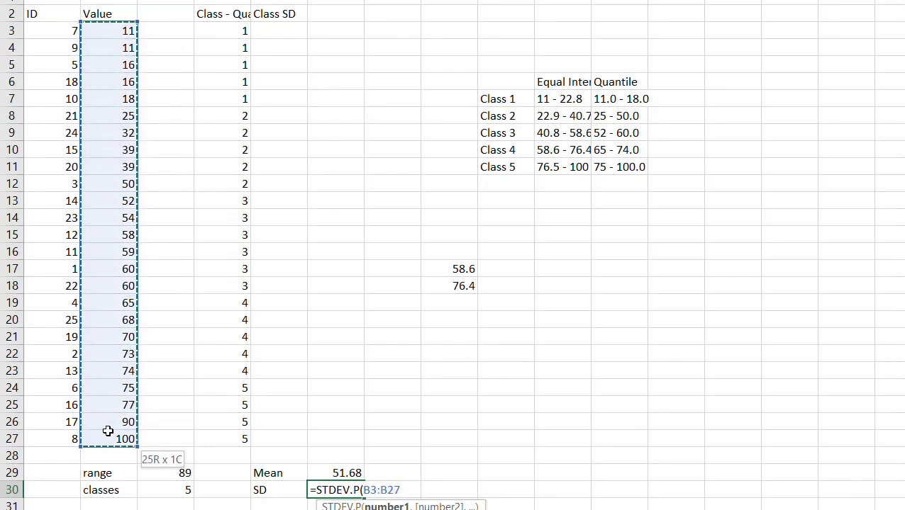
{"action": "type", "text": ")"}
{"action": "key", "text": "Return"}
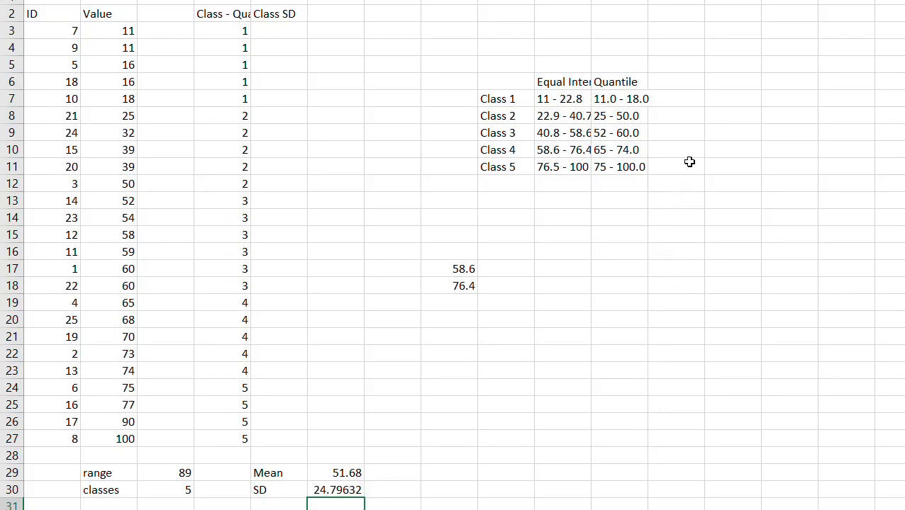
{"action": "left_click", "coordinate": [672, 299]}
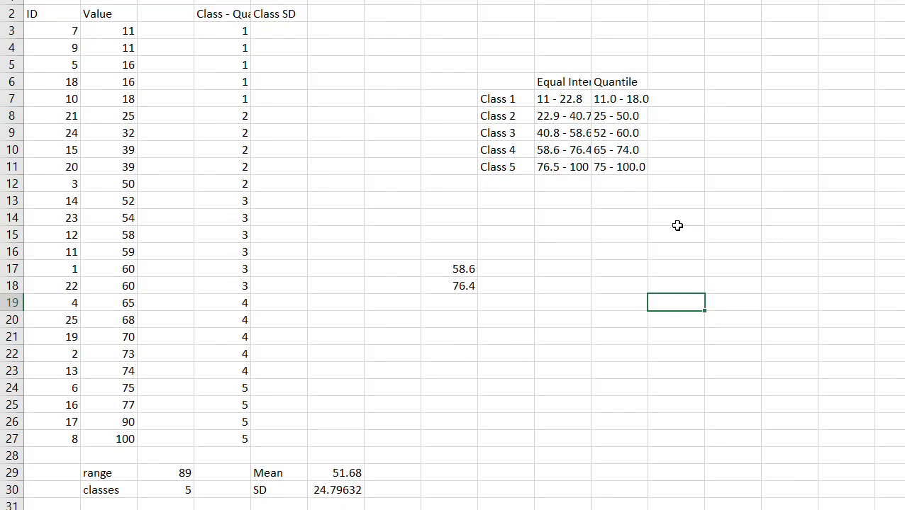
- Compute half the standard deviation, 12.39816, by dividing the SD value by 2
{"action": "left_click", "coordinate": [433, 456]}
{"action": "left_click", "coordinate": [410, 488]}
{"action": "left_click", "coordinate": [442, 488]}
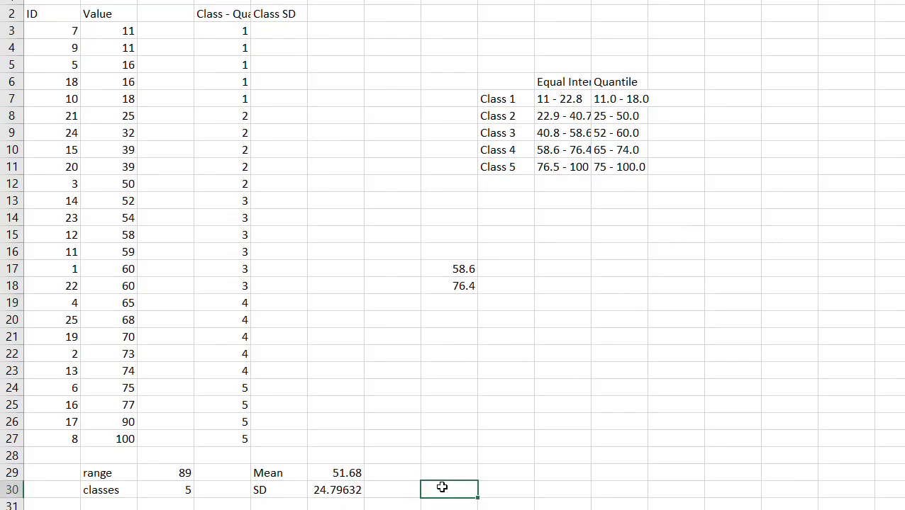
{"action": "type", "text": "="}
{"action": "key", "text": "Left"}
{"action": "key", "text": "Left"}
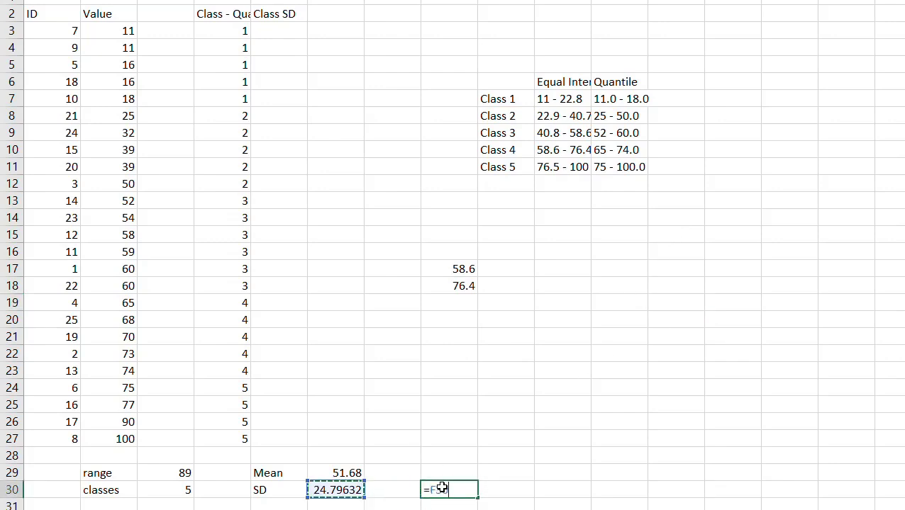
{"action": "type", "text": "/2"}
{"action": "key", "text": "Return"}
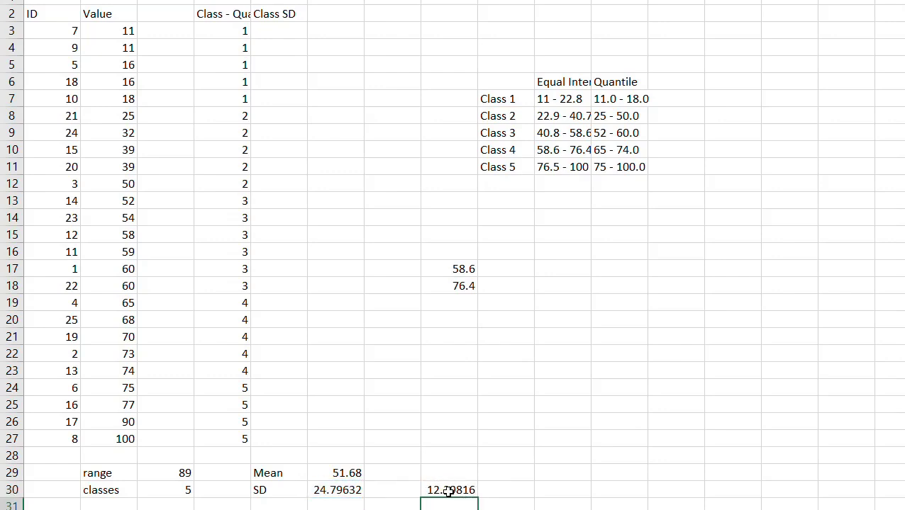
- Enter the lower class break as mean minus half SD, giving 39.28184
{"action": "left_click", "coordinate": [597, 318]}
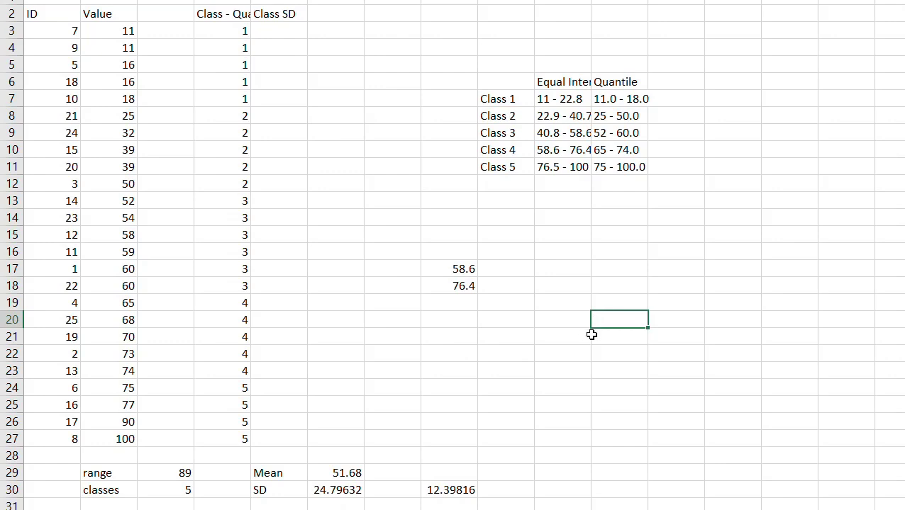
{"action": "left_click", "coordinate": [581, 334]}
{"action": "left_click", "coordinate": [557, 455]}
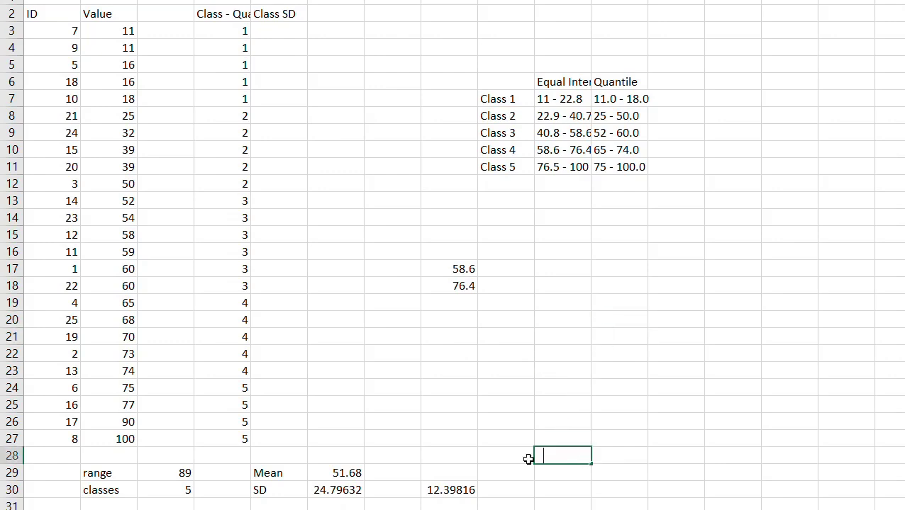
{"action": "type", "text": "="}
{"action": "left_click", "coordinate": [358, 474]}
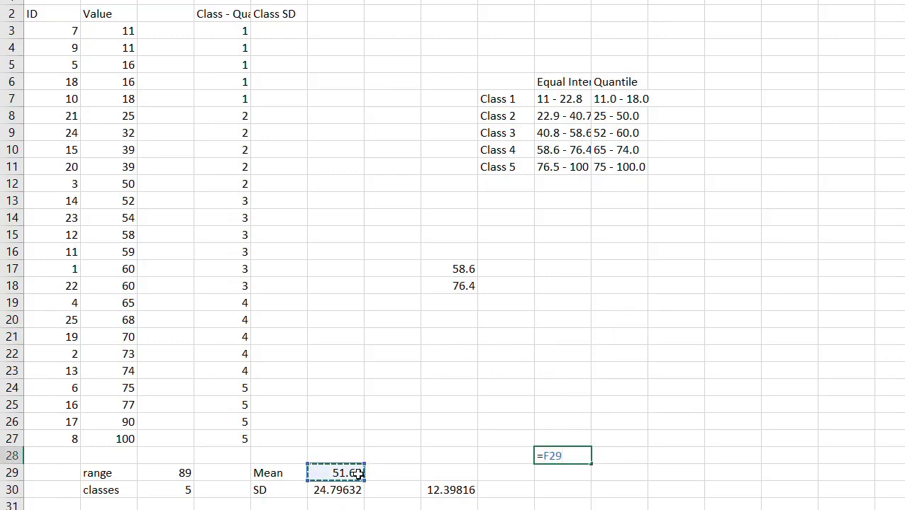
{"action": "type", "text": "-"}
{"action": "left_click", "coordinate": [443, 492]}
{"action": "key", "text": "Return"}
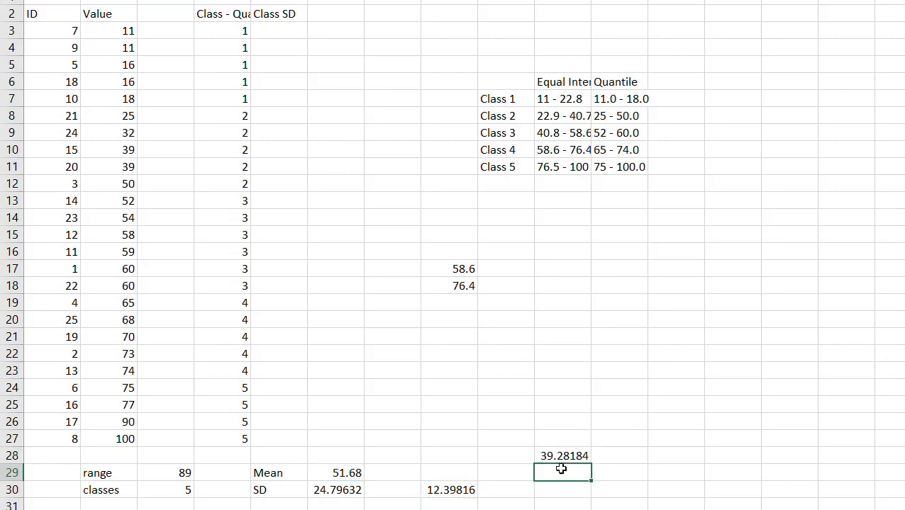
- Enter the upper class break as mean plus half SD, giving 64.07816
{"action": "left_click", "coordinate": [599, 453]}
{"action": "type", "text": "="}
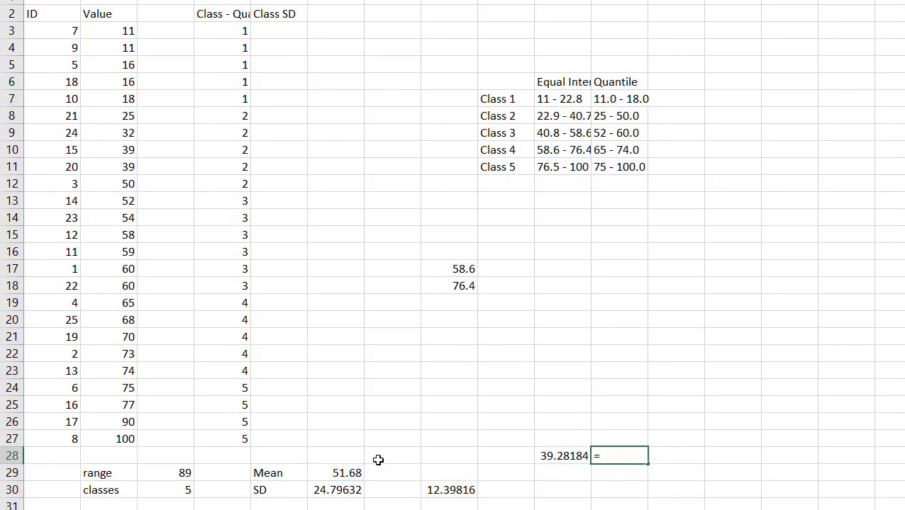
{"action": "left_click", "coordinate": [358, 474]}
{"action": "type", "text": "+"}
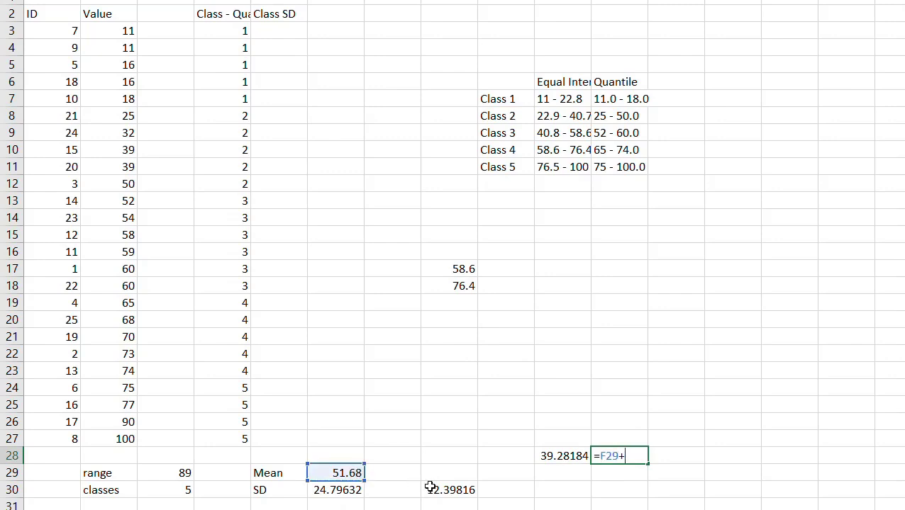
{"action": "left_click", "coordinate": [432, 490]}
{"action": "key", "text": "Return"}
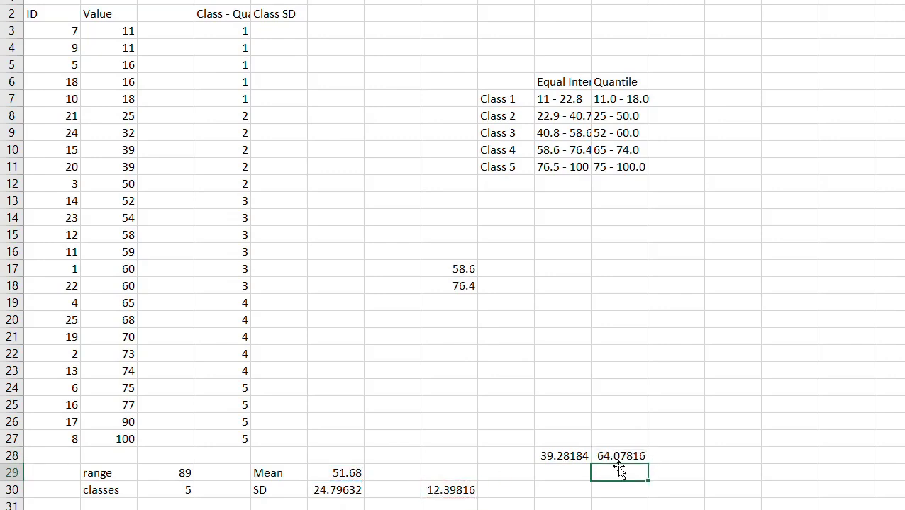
{"action": "left_click", "coordinate": [519, 455]}
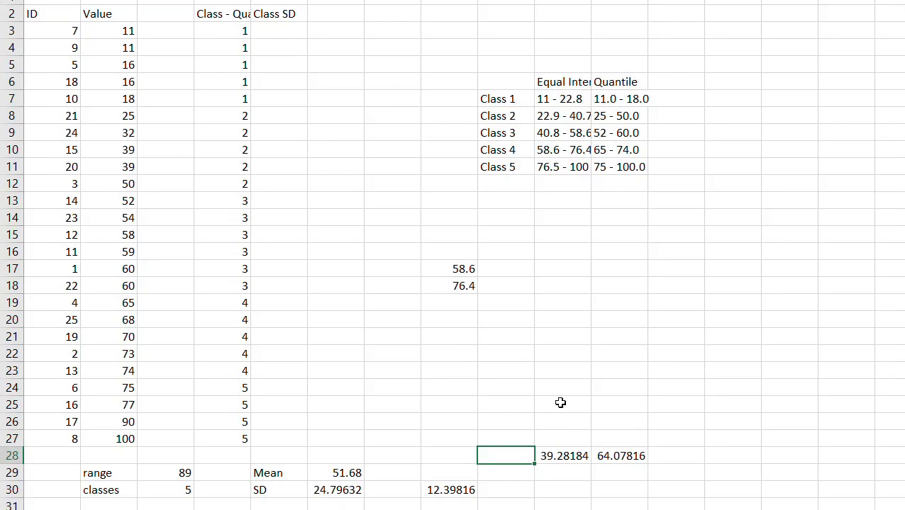
- Enter the next lower break, 39.28184 minus one SD, giving 14.48552
{"action": "left_click", "coordinate": [545, 438]}
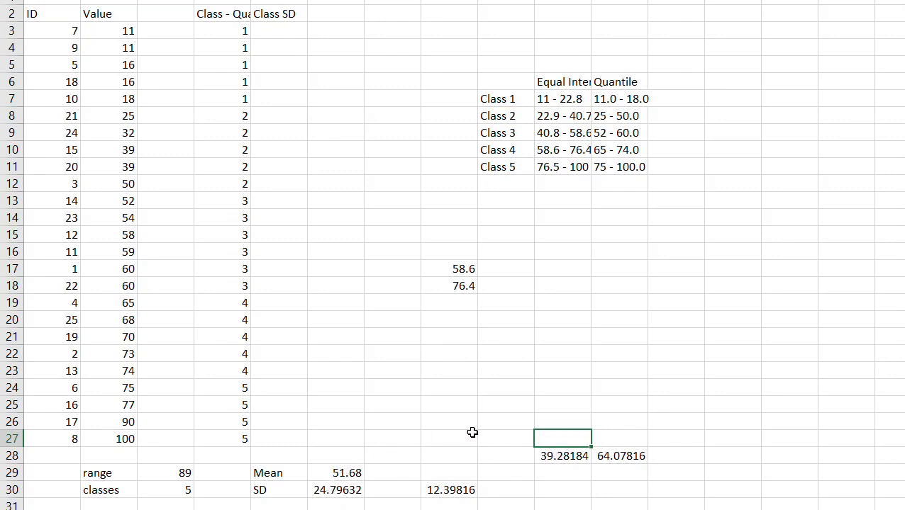
{"action": "type", "text": "="}
{"action": "left_click", "coordinate": [551, 457]}
{"action": "type", "text": "-"}
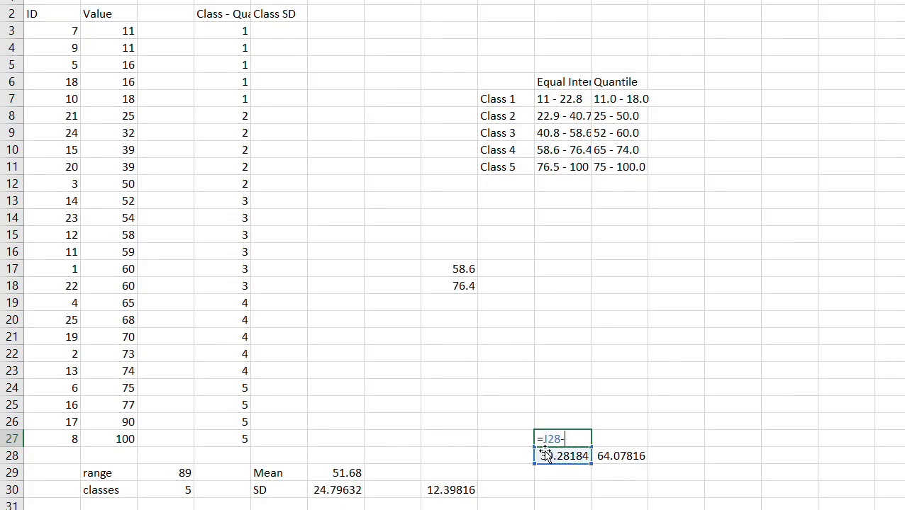
{"action": "left_click", "coordinate": [346, 489]}
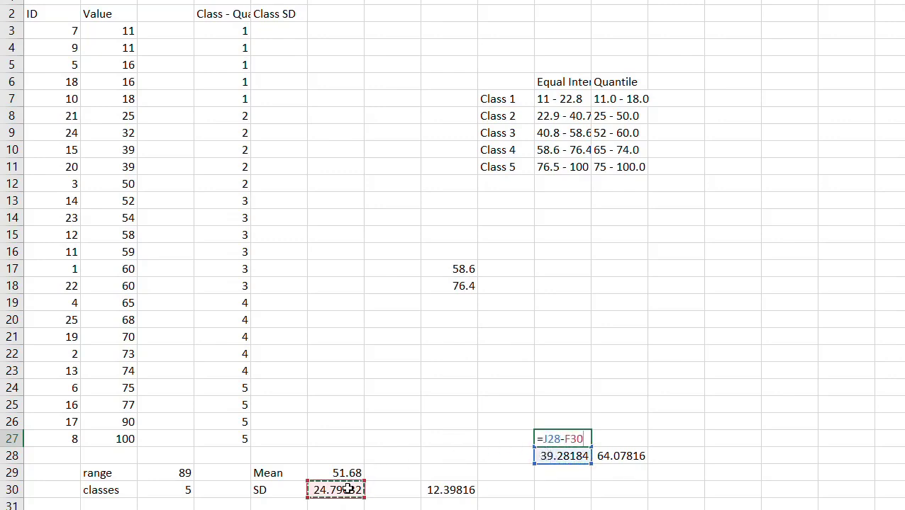
{"action": "key", "text": "Return"}
{"action": "left_click", "coordinate": [425, 403]}
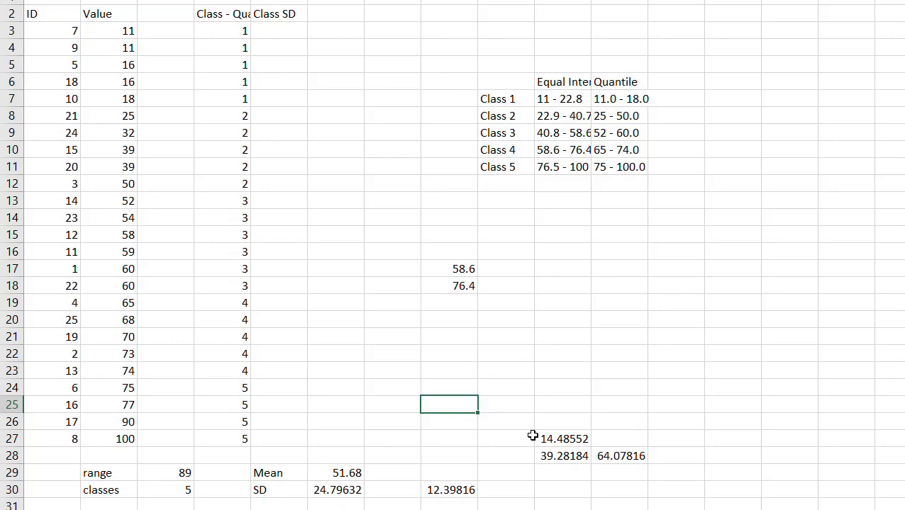
- Enter =J27-F30 in J26, giving the lowest SD break -10.3108
{"action": "left_click", "coordinate": [548, 423]}
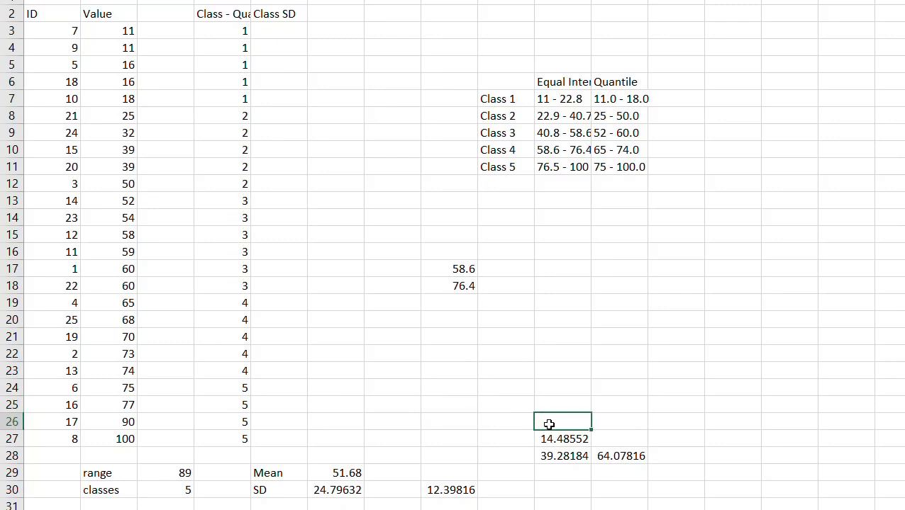
{"action": "type", "text": "="}
{"action": "left_click", "coordinate": [543, 437]}
{"action": "type", "text": "-"}
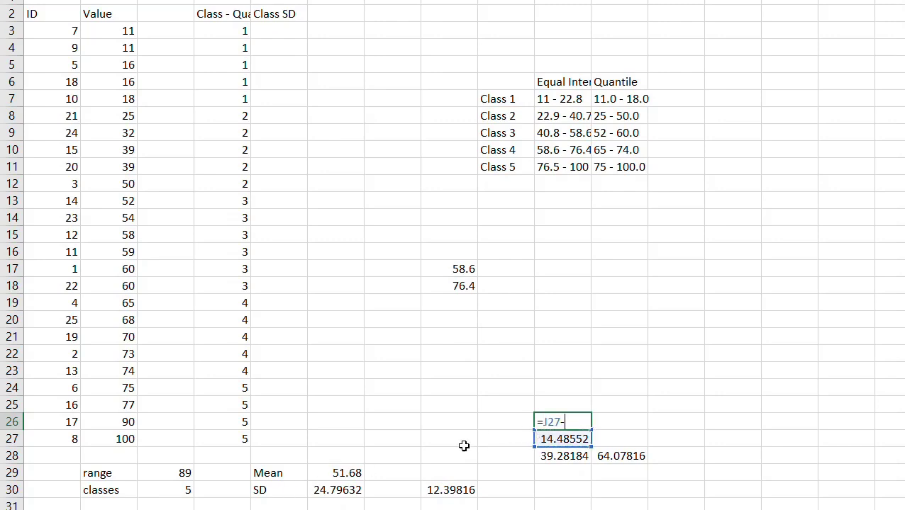
{"action": "left_click", "coordinate": [348, 490]}
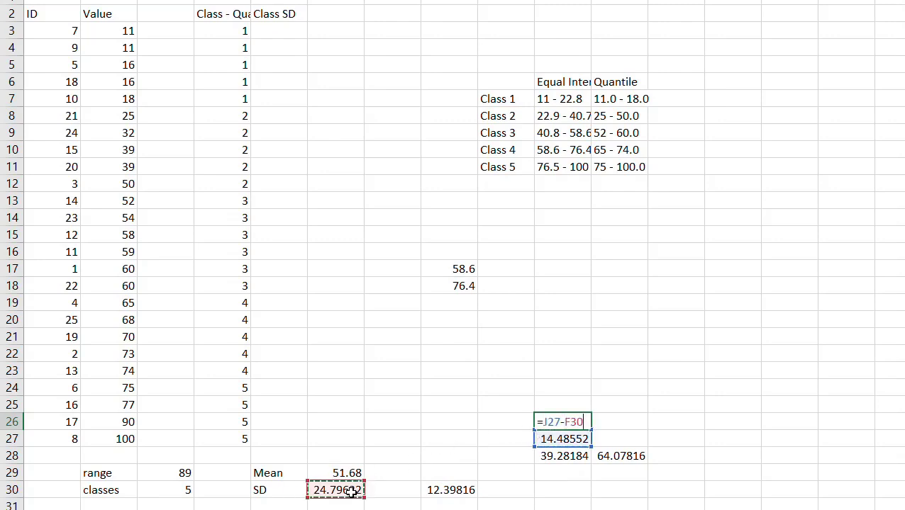
{"action": "key", "text": "Return"}
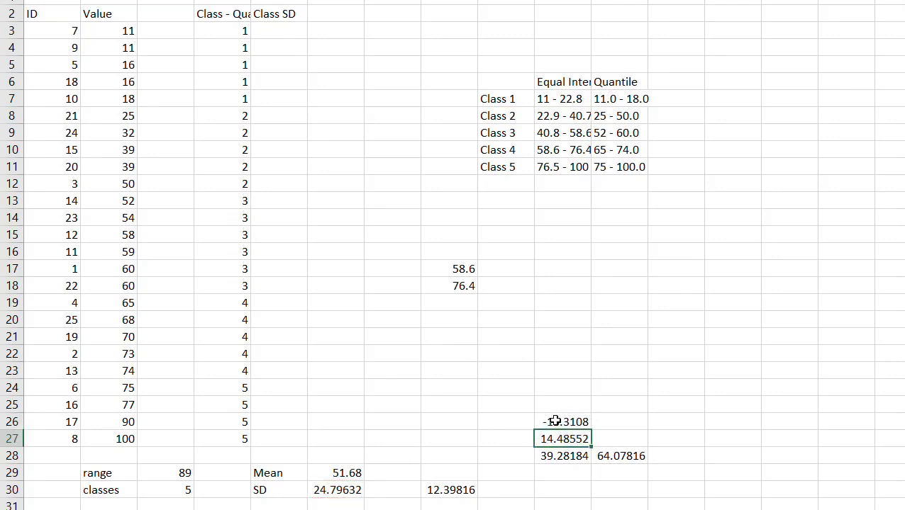
{"action": "left_click", "coordinate": [518, 421]}
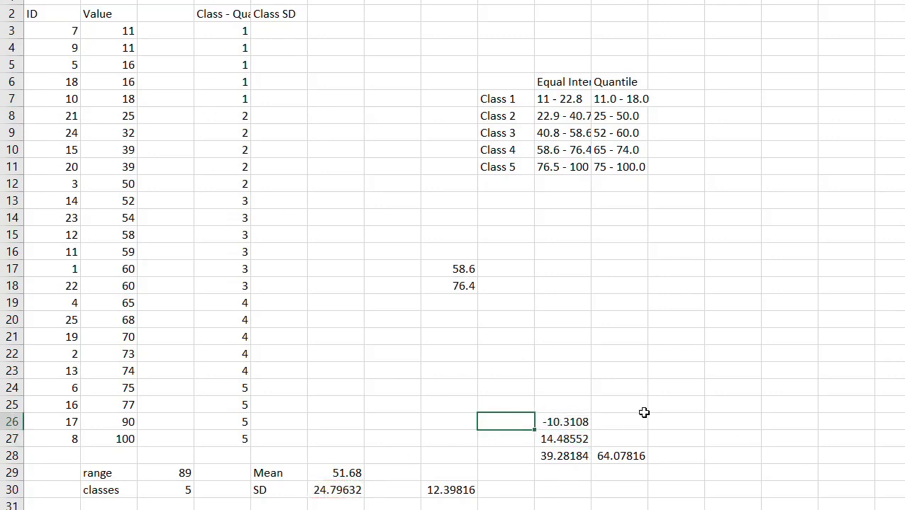
- Add an SD column heading beside Quantile
{"action": "left_click", "coordinate": [662, 86]}
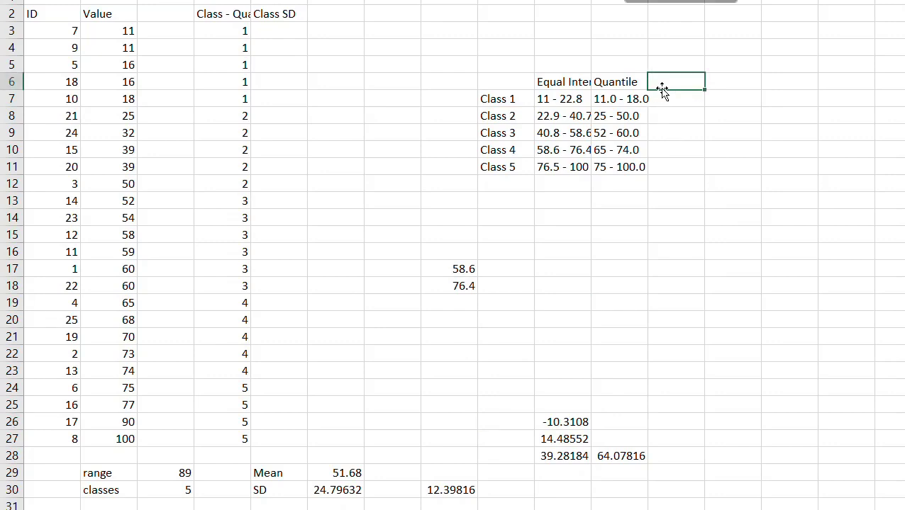
{"action": "type", "text": "S"}
{"action": "key", "text": "BackSpace"}
{"action": "type", "text": "SD"}
{"action": "key", "text": "Return"}
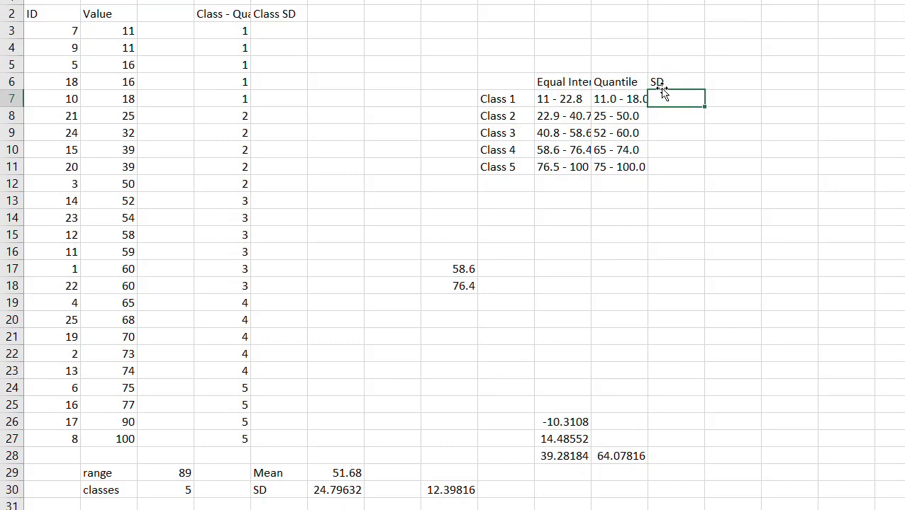
- Type the Class 1 SD range -10.3 - 14.4, which Excel calculates as -24.7
{"action": "type", "text": "-10.3"}
{"action": "key", "text": "Return"}
{"action": "key", "text": "Up"}
{"action": "type", "text": "-10.3 - 14.4"}
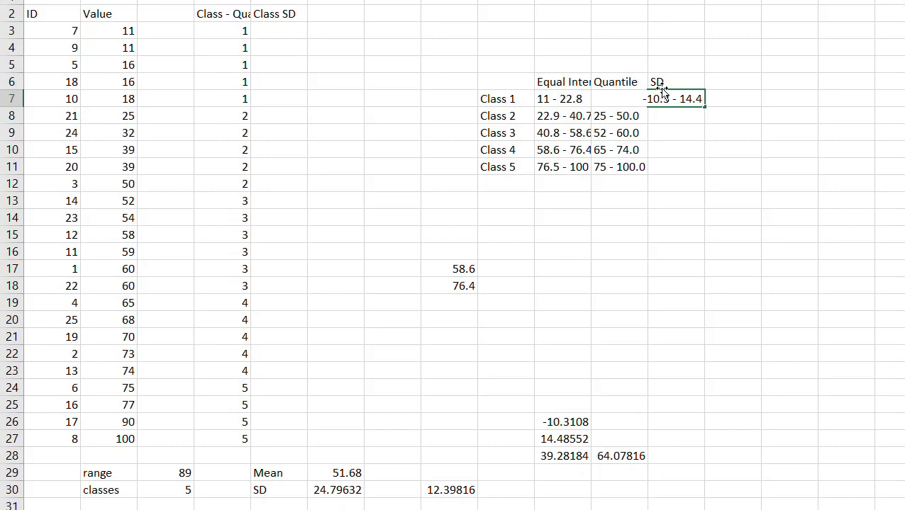
{"action": "key", "text": "Return"}
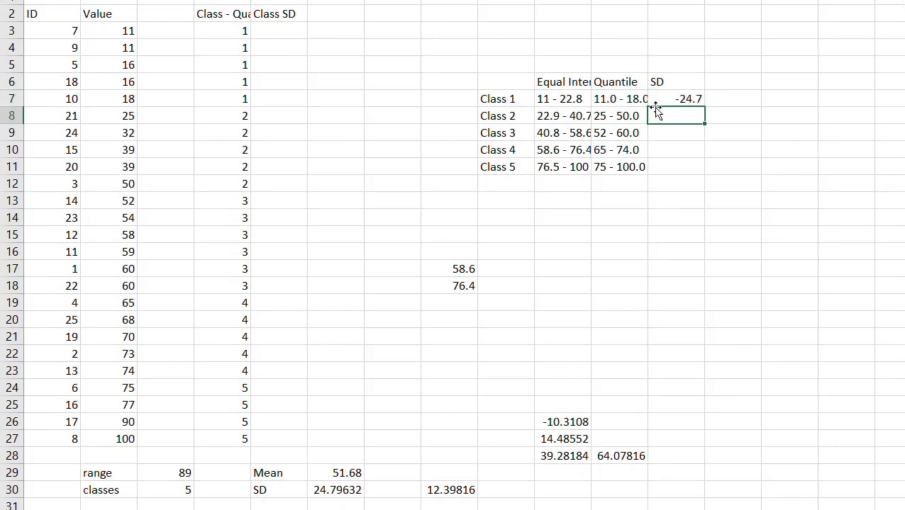
{"action": "left_click", "coordinate": [679, 97]}
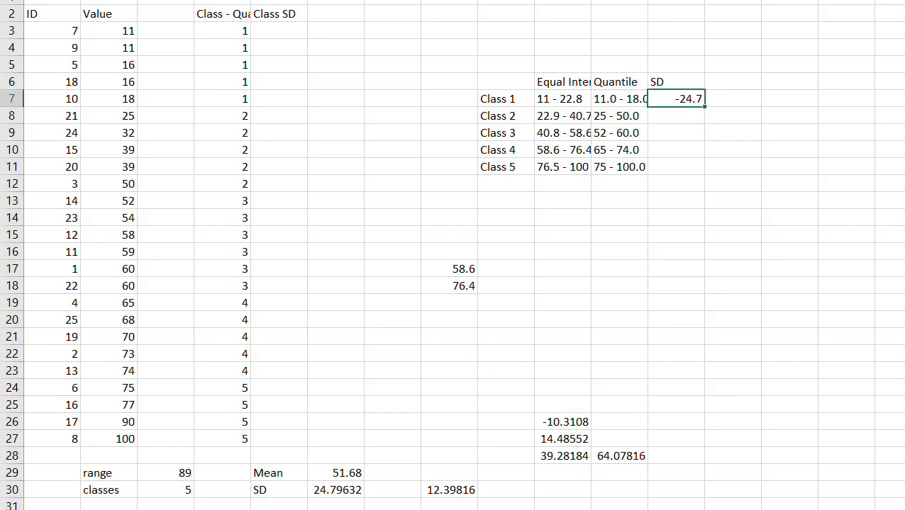
{"action": "key", "text": "F2"}
{"action": "key", "text": "Return"}
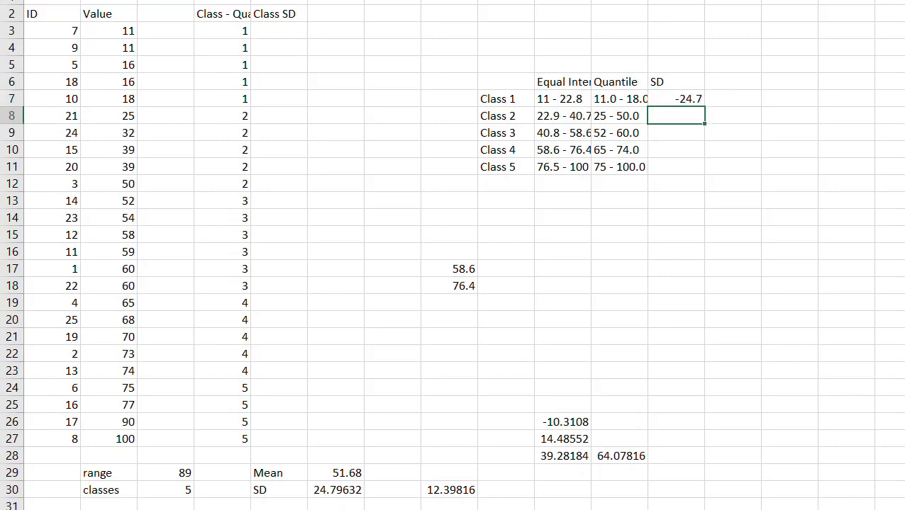
- Fix the Class 1 SD entry so it reads 10.3 - 14.4 as text
{"action": "left_click", "coordinate": [687, 102]}
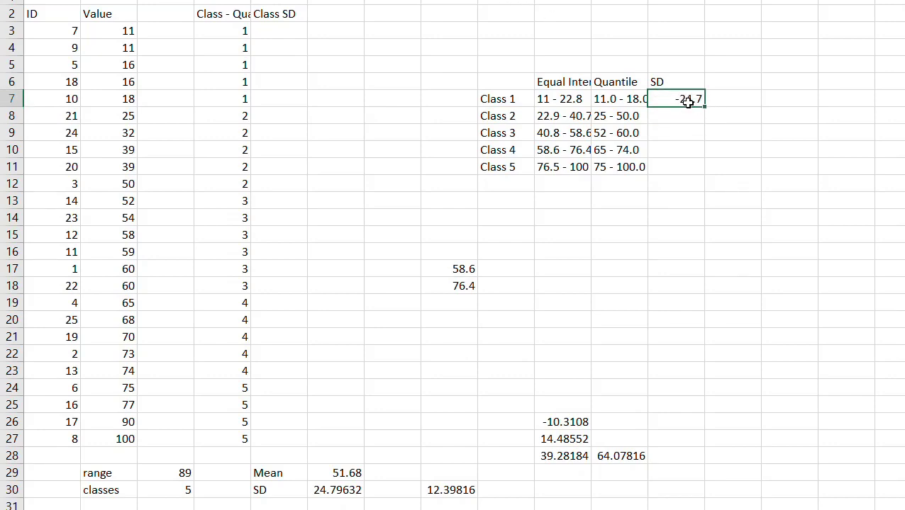
{"action": "type", "text": "14.4"}
{"action": "key", "text": "BackSpace"}
{"action": "key", "text": "BackSpace"}
{"action": "key", "text": "BackSpace"}
{"action": "key", "text": "BackSpace"}
{"action": "type", "text": "-10.3 - 14.4"}
{"action": "key", "text": "Return"}
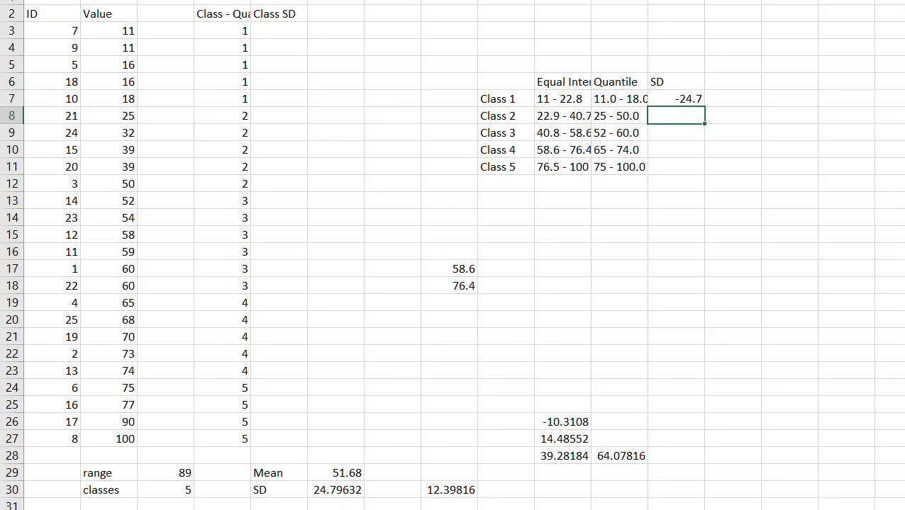
{"action": "left_click", "coordinate": [676, 98]}
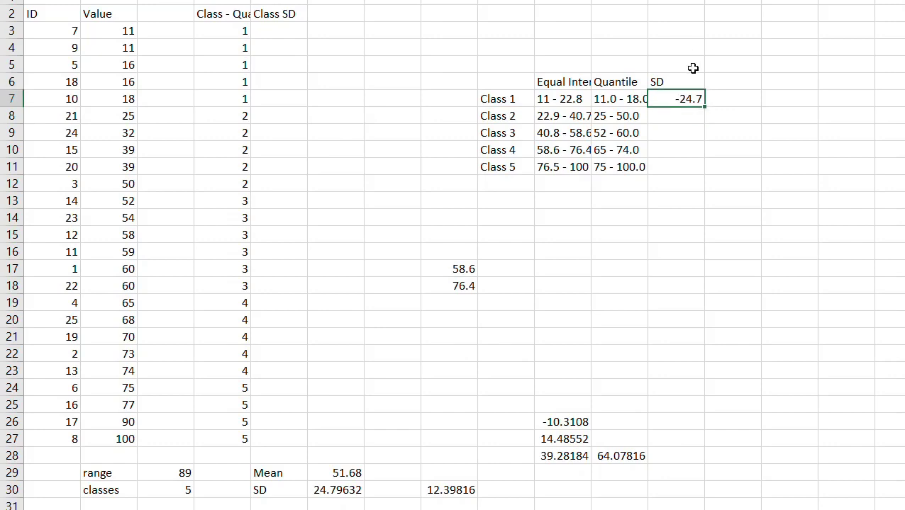
{"action": "key", "text": "F2"}
{"action": "key", "text": "BackSpace"}
{"action": "key", "text": "BackSpace"}
{"action": "key", "text": "BackSpace"}
{"action": "key", "text": "BackSpace"}
{"action": "key", "text": "Home"}
{"action": "key", "text": "Delete"}
{"action": "key", "text": "Delete"}
{"action": "type", "text": "14.4"}
{"action": "left_click", "coordinate": [724, 133]}
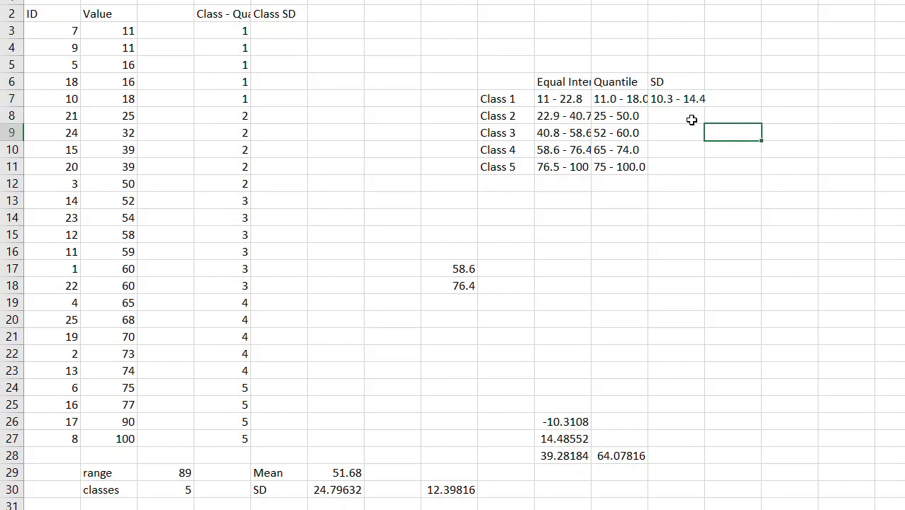
{"action": "left_click", "coordinate": [691, 119]}
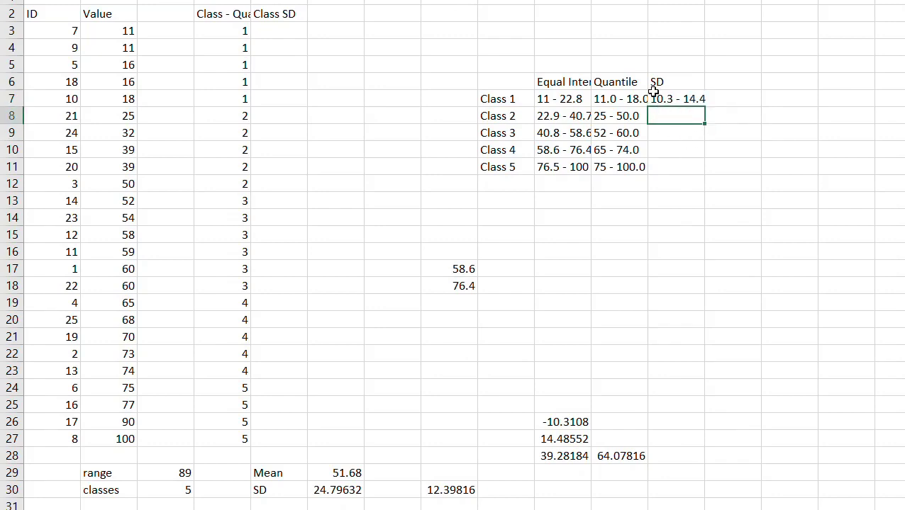
- Enter SD ranges 14.5 - 39.3 for Class 2 and 39.4 - 64.1 for Class 3
{"action": "left_click", "coordinate": [665, 102]}
{"action": "left_click", "coordinate": [674, 119]}
{"action": "key", "text": "BackSpace"}
{"action": "type", "text": "14.5 - 39.4"}
{"action": "key", "text": "BackSpace"}
{"action": "type", "text": "3"}
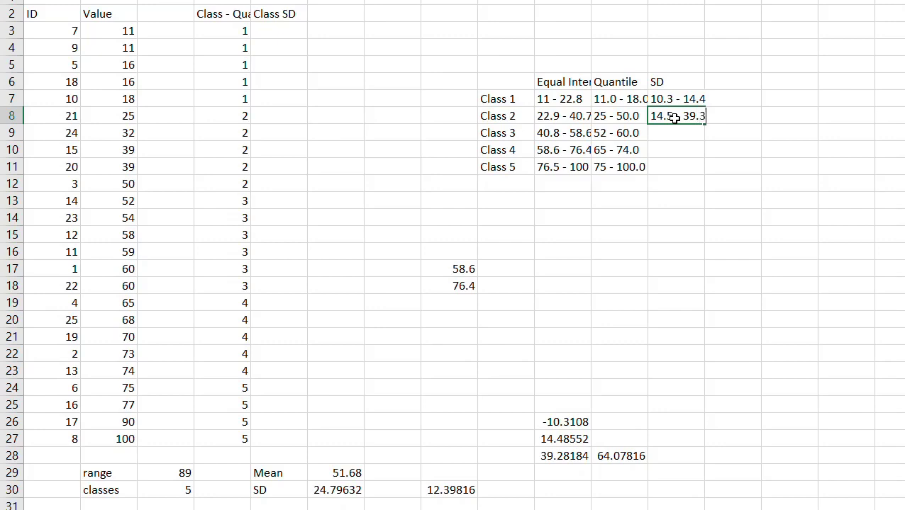
{"action": "key", "text": "Return"}
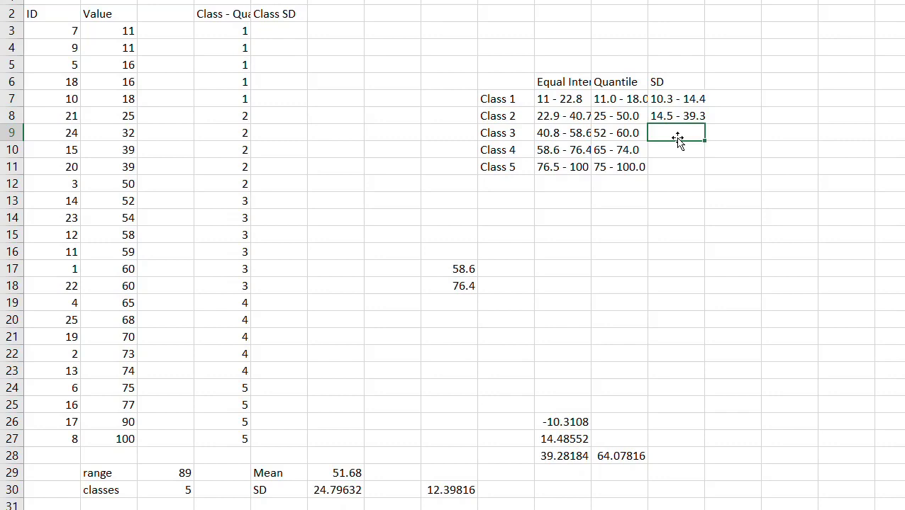
{"action": "type", "text": "39.4 - 64.1"}
{"action": "key", "text": "Return"}
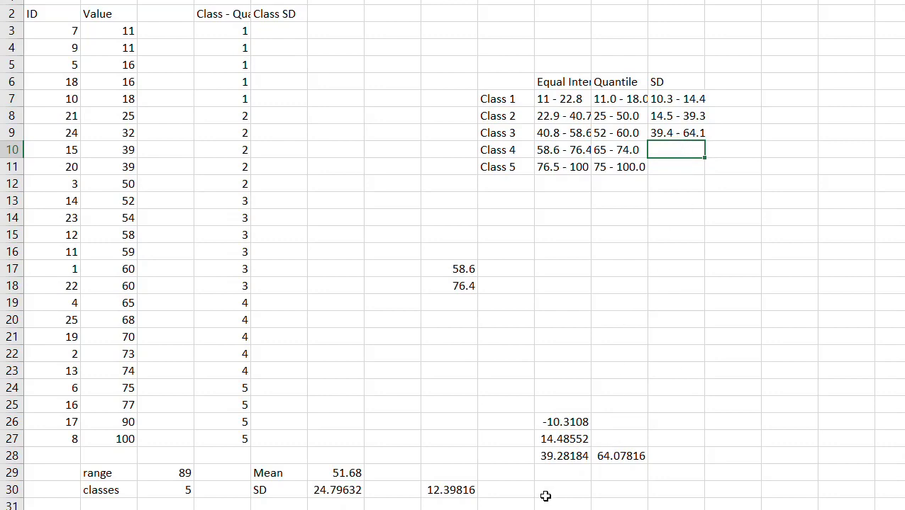
{"action": "left_click", "coordinate": [557, 472]}
{"action": "left_click", "coordinate": [610, 473]}
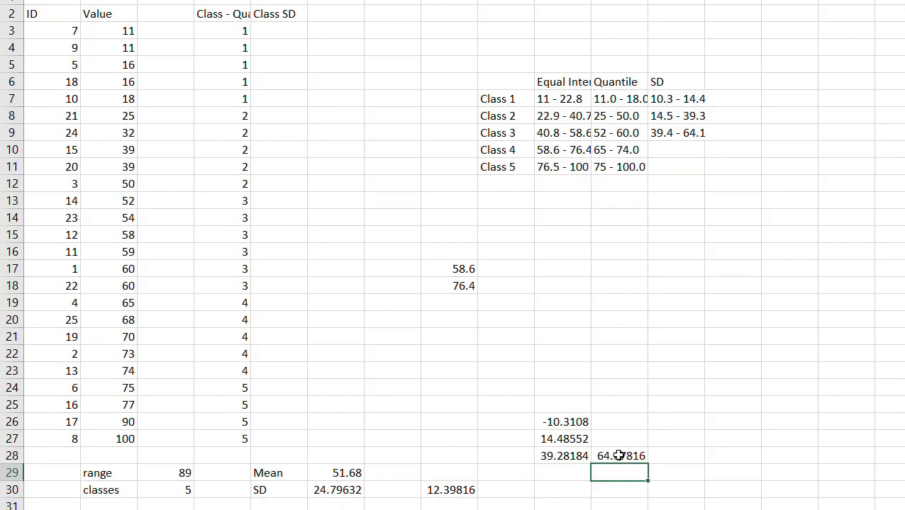
- Compute the upper SD break 88.87448 as =K28+F30
{"action": "type", "text": "="}
{"action": "left_click", "coordinate": [618, 456]}
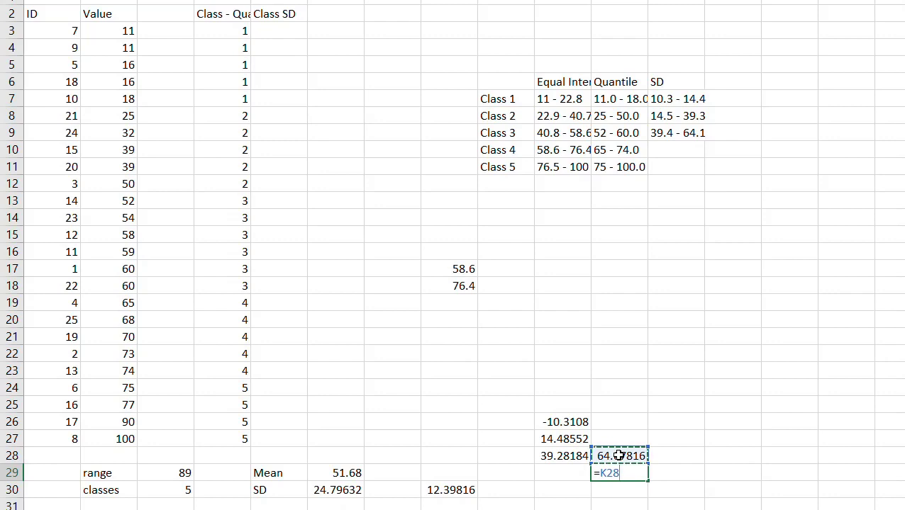
{"action": "type", "text": "+"}
{"action": "left_click", "coordinate": [353, 490]}
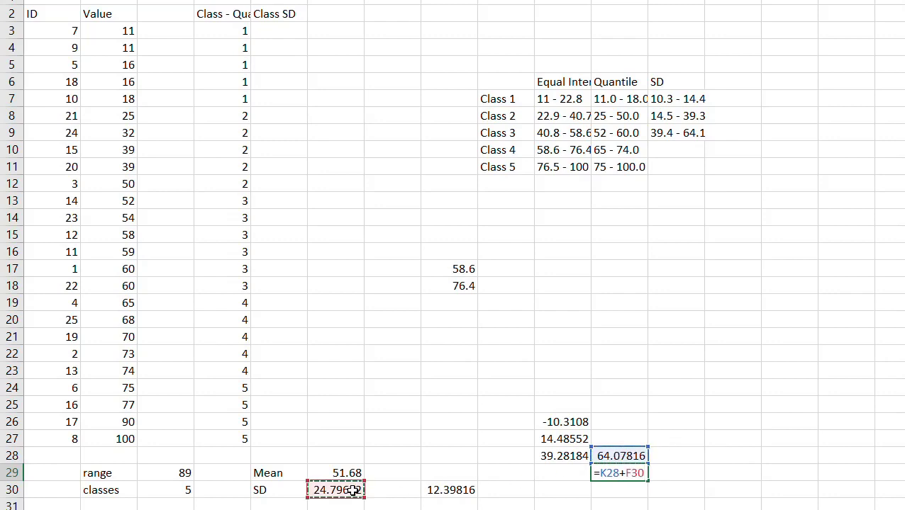
{"action": "key", "text": "Return"}
- Enter SD ranges 64.2 - 88.9 for Class 4 and 89.0 - 100 for Class 5
{"action": "left_click", "coordinate": [691, 144]}
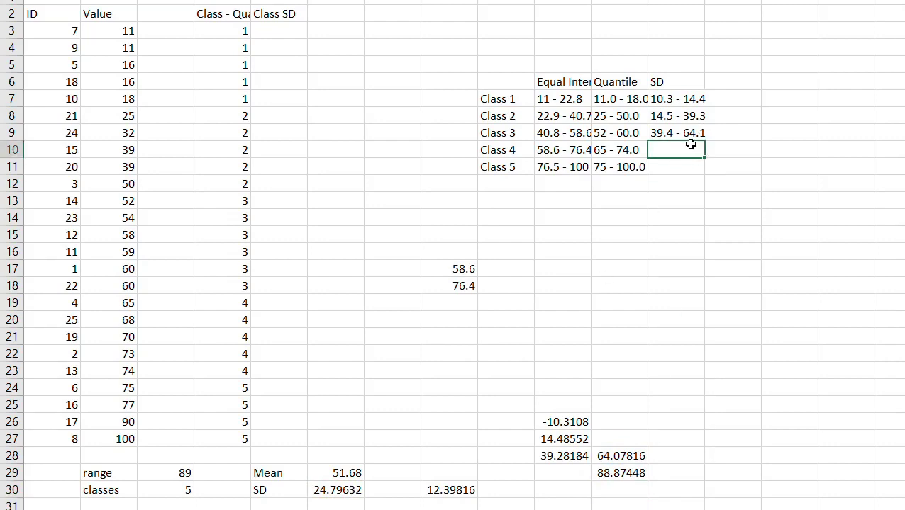
{"action": "type", "text": "64.2 - 88.9"}
{"action": "key", "text": "Return"}
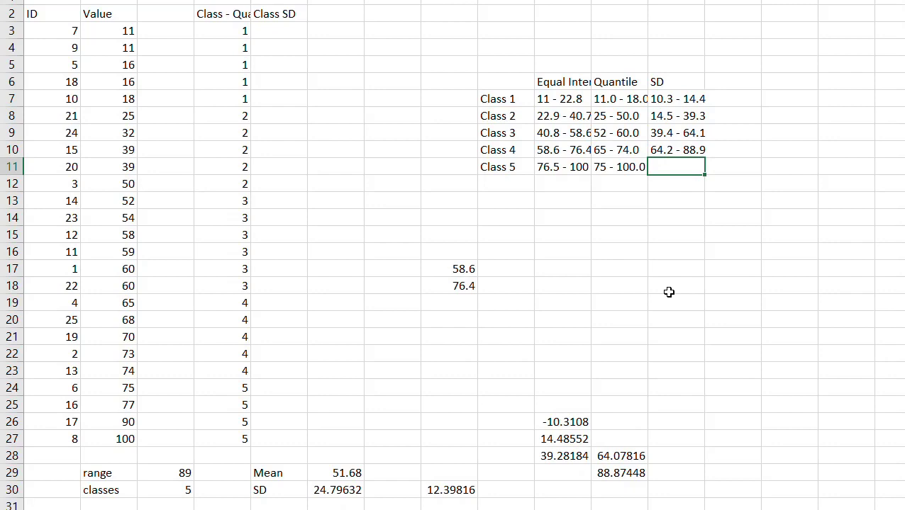
{"action": "type", "text": "89.0 - 100"}
{"action": "key", "text": "Return"}
- Change the Class 1 SD range to start at 11, reading 11 - 14.4
{"action": "key", "text": "Up"}
{"action": "key", "text": "Up"}
{"action": "key", "text": "Up"}
{"action": "key", "text": "Up"}
{"action": "key", "text": "Up"}
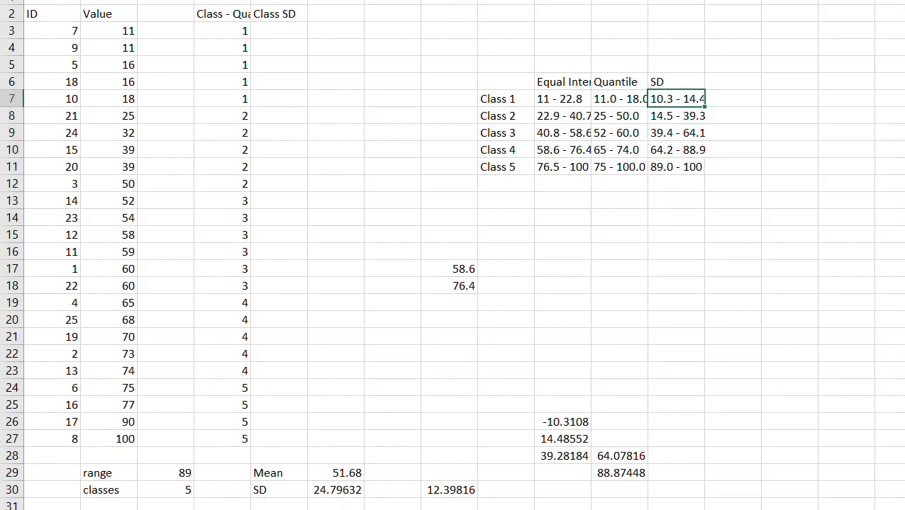
{"action": "key", "text": "F2"}
{"action": "key", "text": "Home"}
{"action": "key", "text": "Delete"}
{"action": "key", "text": "Delete"}
{"action": "key", "text": "Delete"}
{"action": "key", "text": "Delete"}
{"action": "key", "text": "Delete"}
{"action": "key", "text": "Delete"}
{"action": "key", "text": "Delete"}
{"action": "type", "text": "11 -"}
{"action": "key", "text": "Return"}
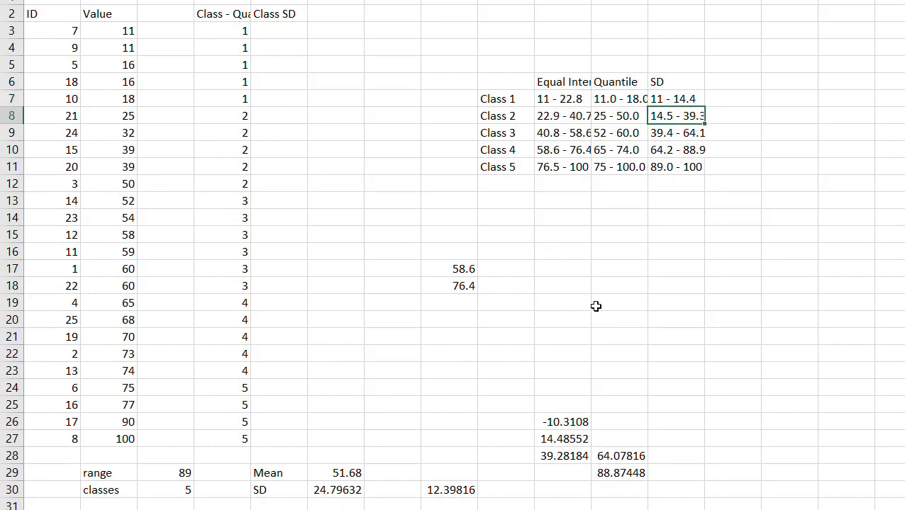
{"action": "left_click", "coordinate": [666, 283]}
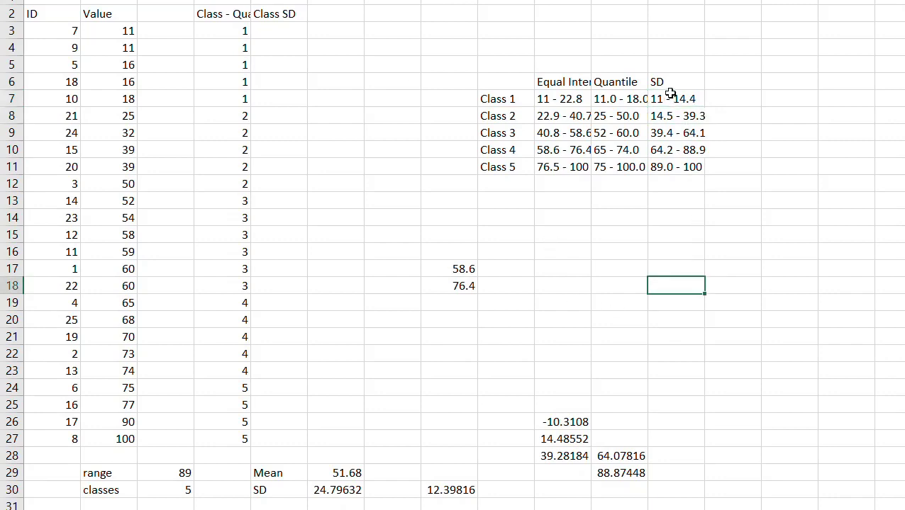